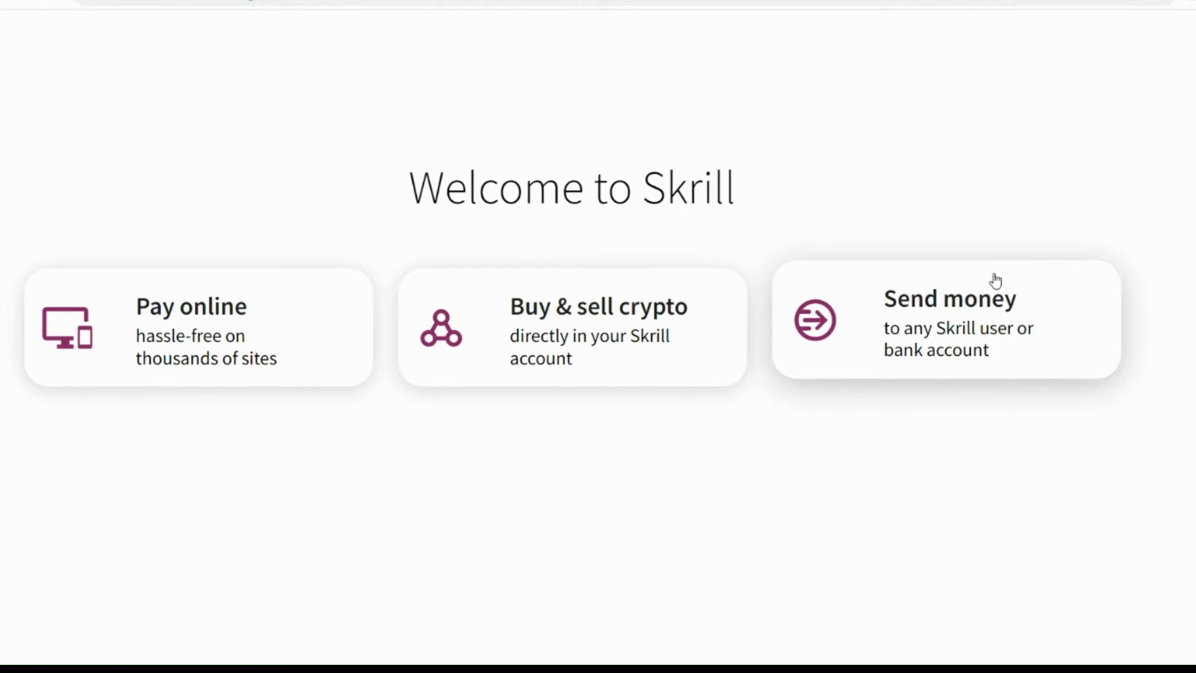
Choose the Send money card on the Welcome to Skrill page.
click(991, 316)
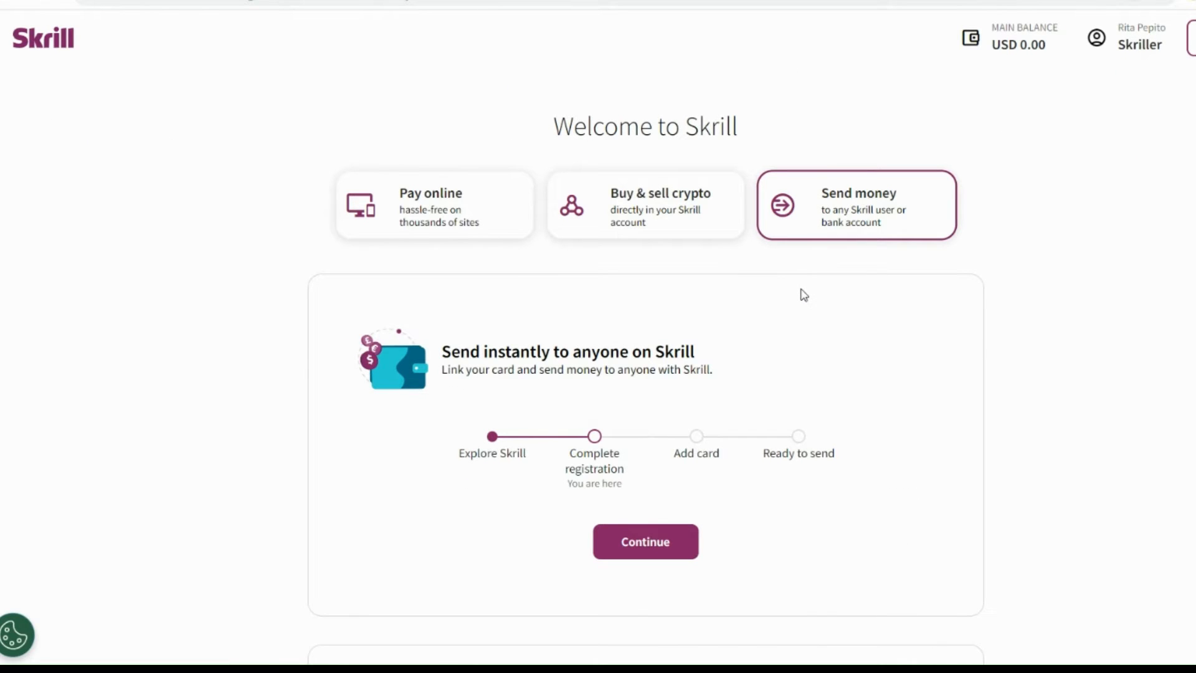
Continue with the International money transfer option further down the page.
scroll(742, 410, down, 3)
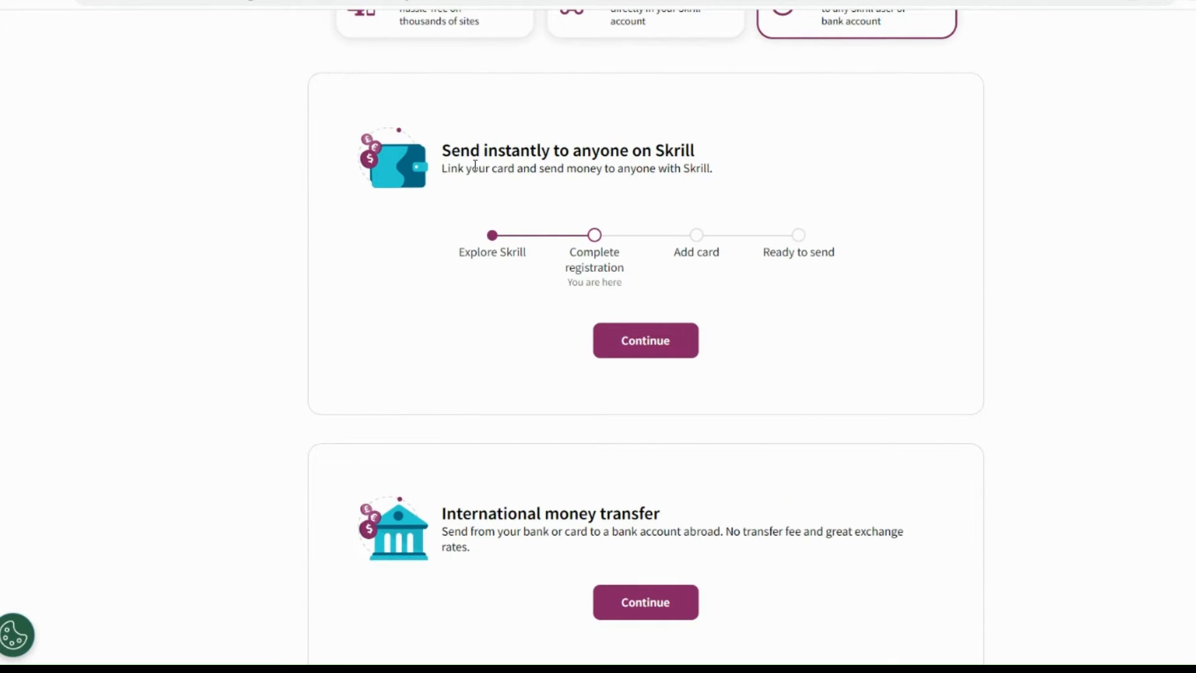
scroll(648, 156, down, 3)
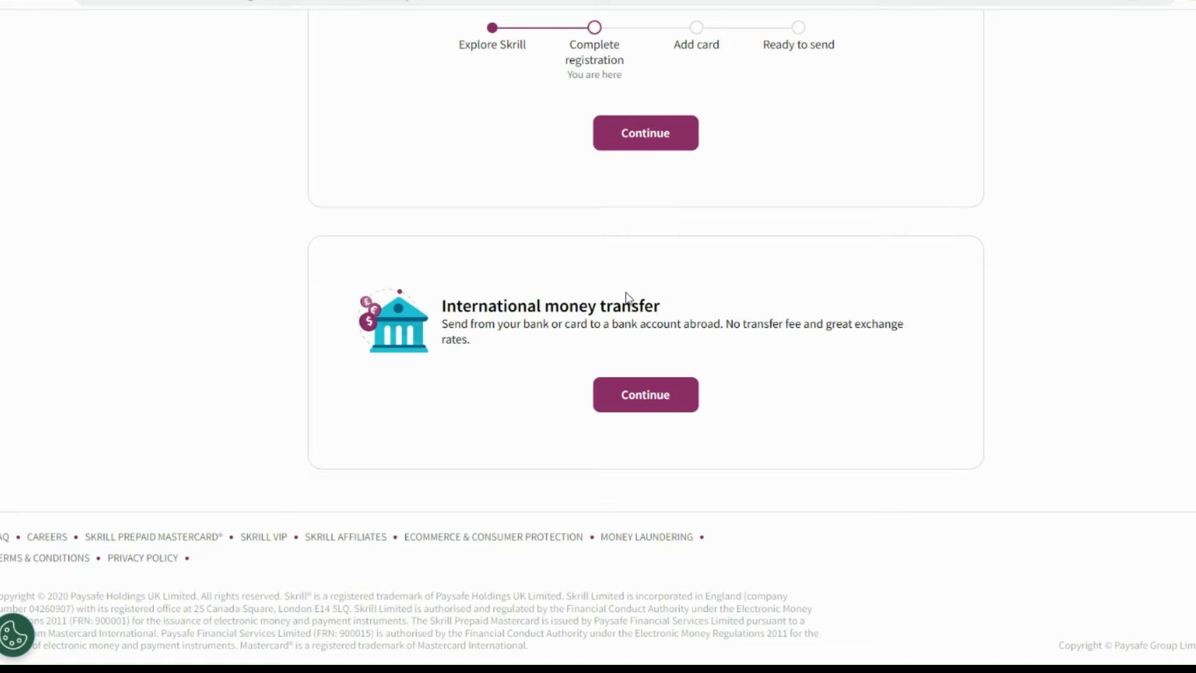
scroll(625, 297, up, 2)
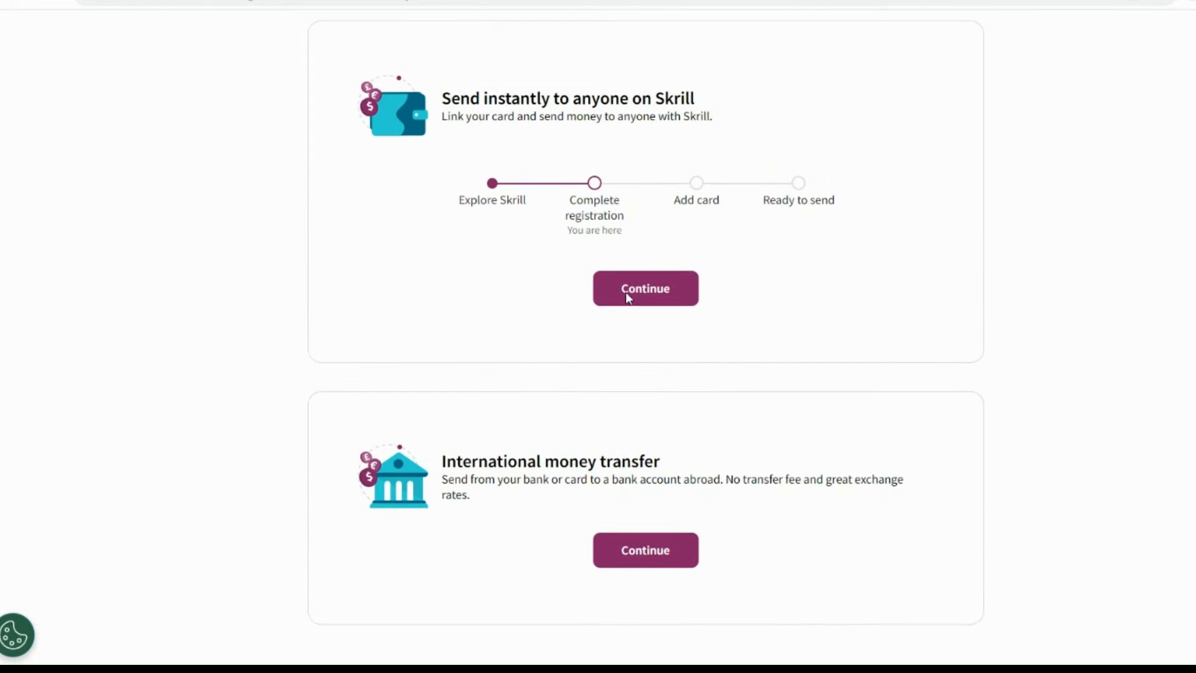
scroll(627, 299, down, 2)
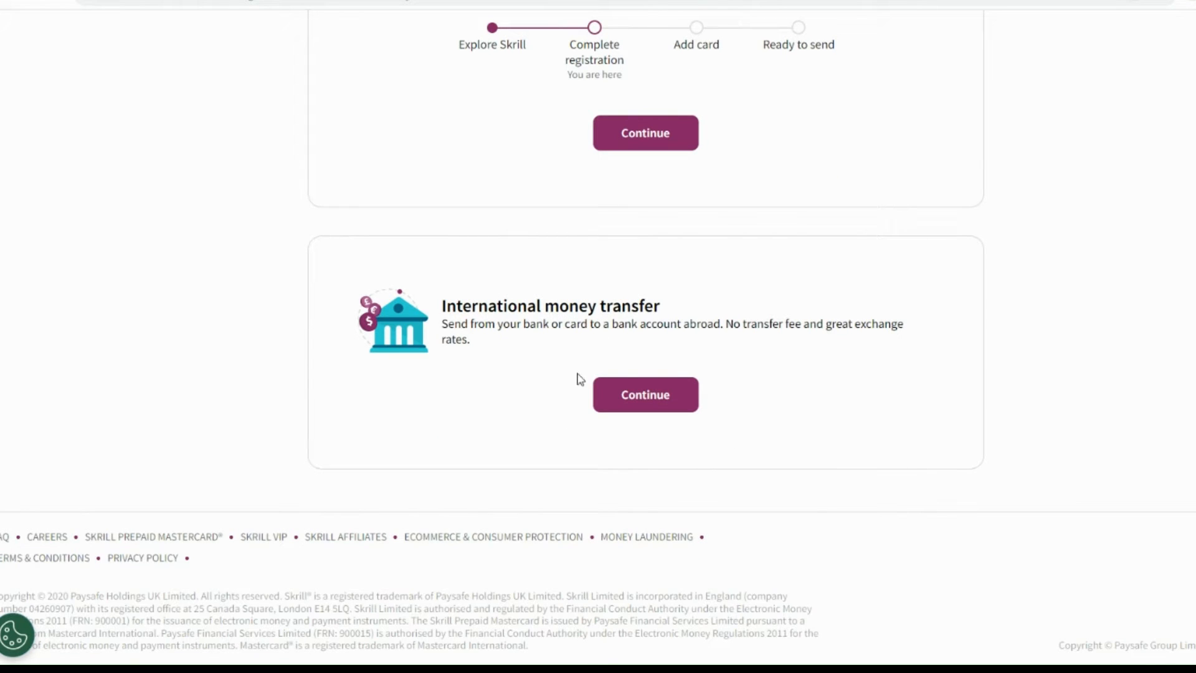
click(681, 402)
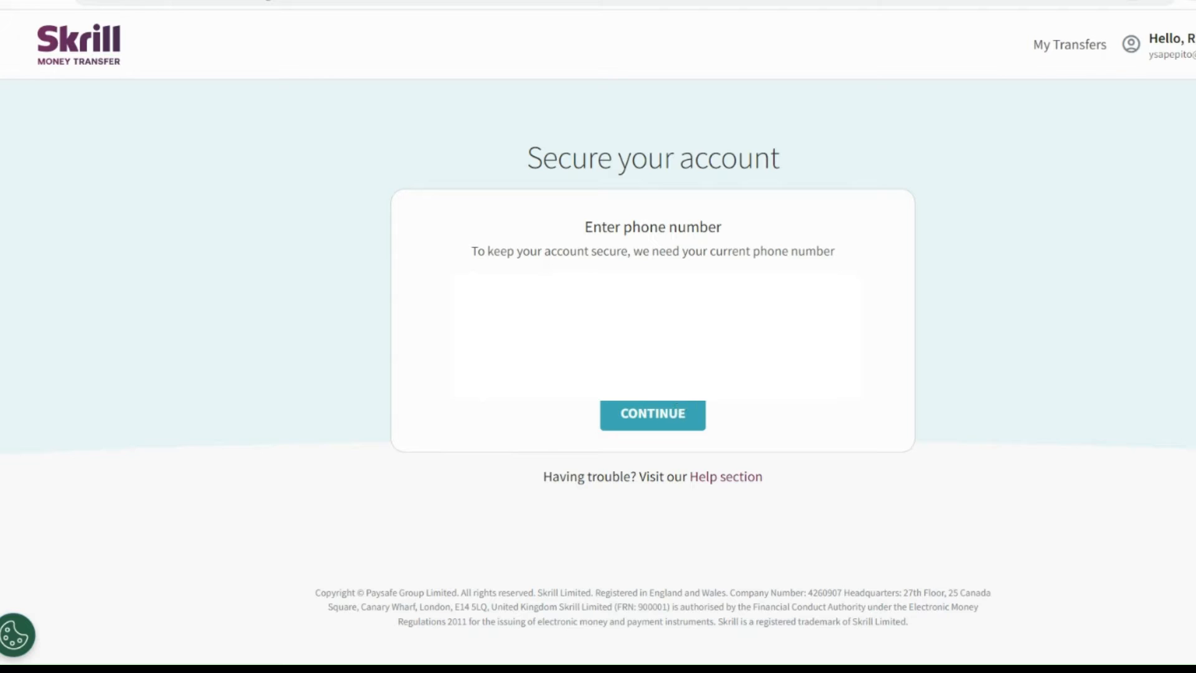
Submit the phone number, then verify it with the pasted 6-digit code.
click(645, 416)
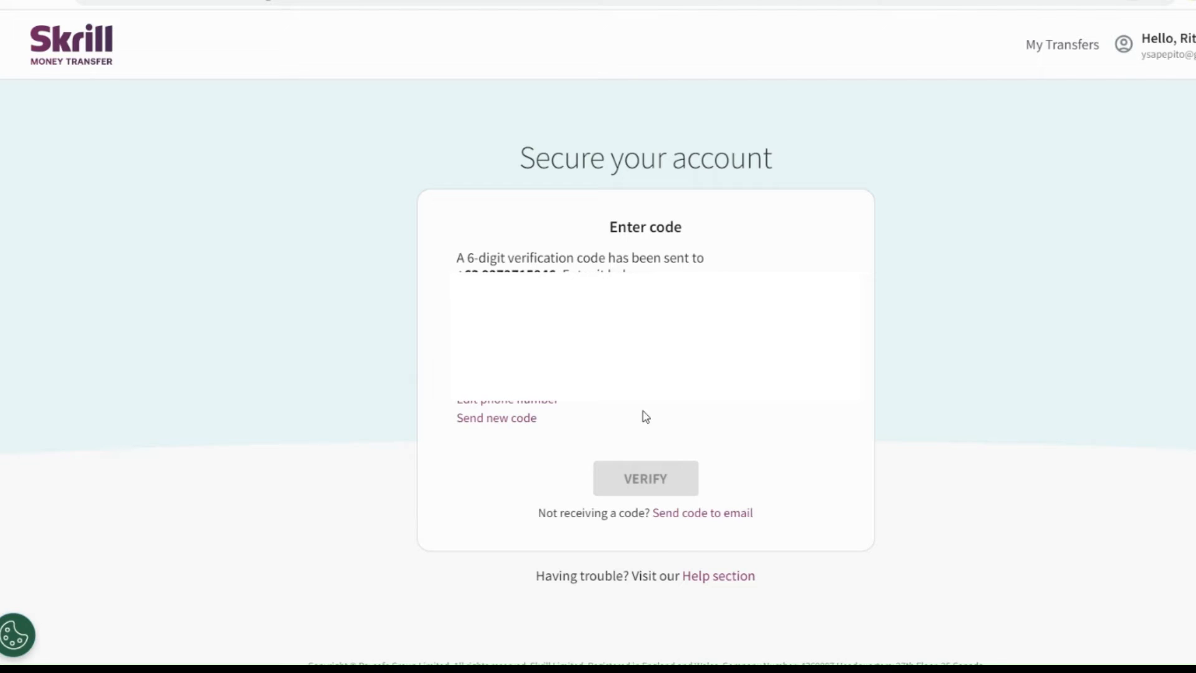
key(ctrl+v)
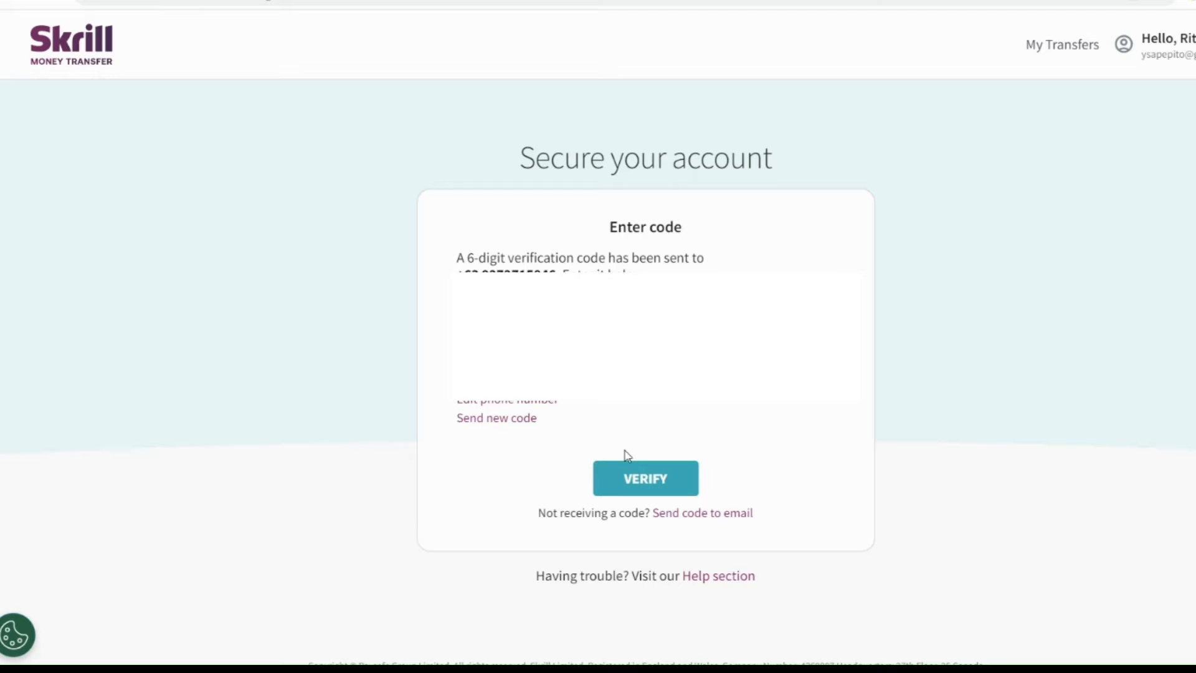
click(630, 470)
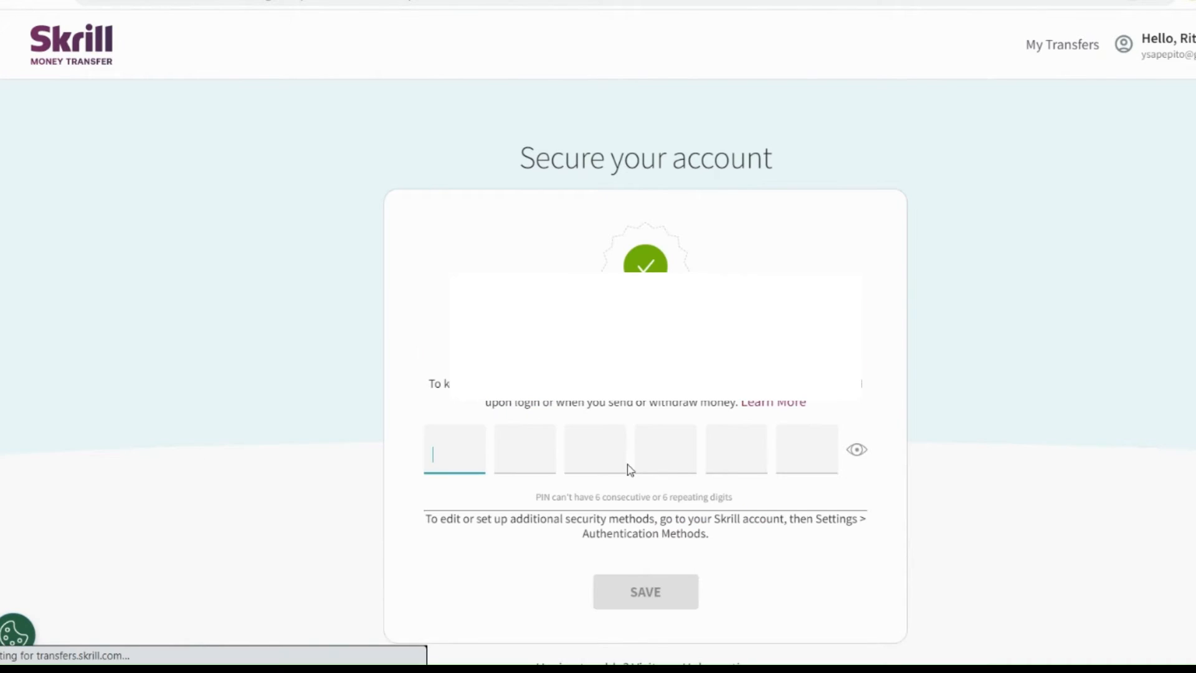
Create and save a new 6-digit security PIN.
scroll(609, 408, down, 1)
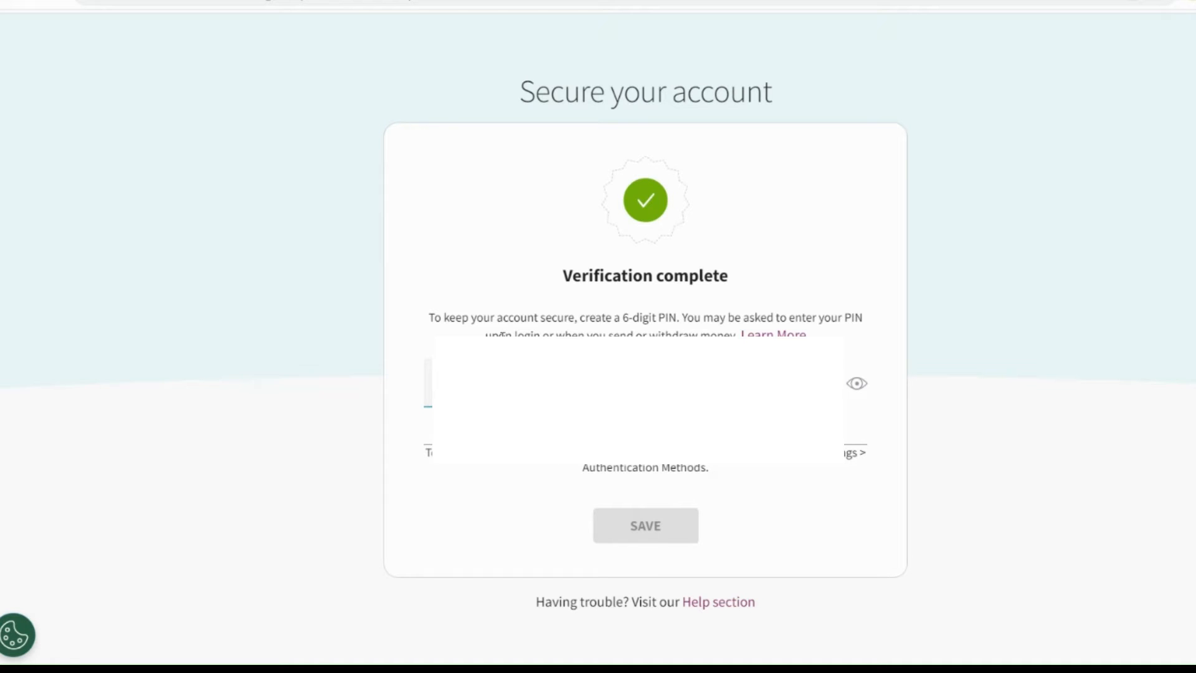
text(11)
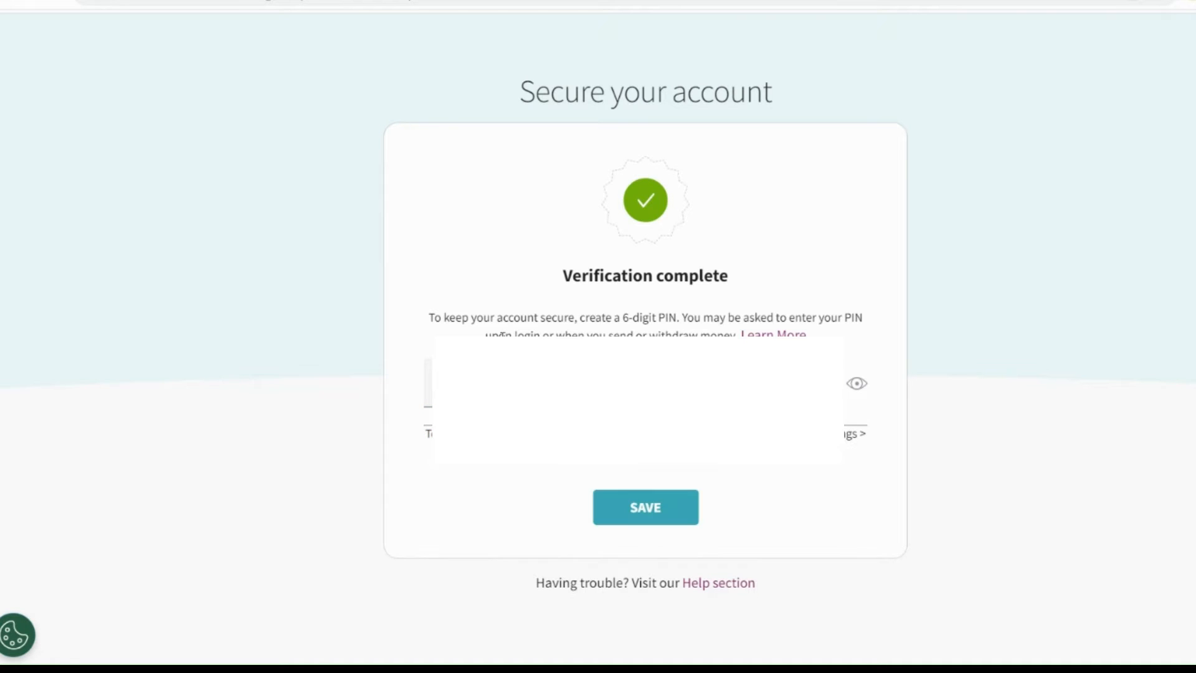
click(636, 507)
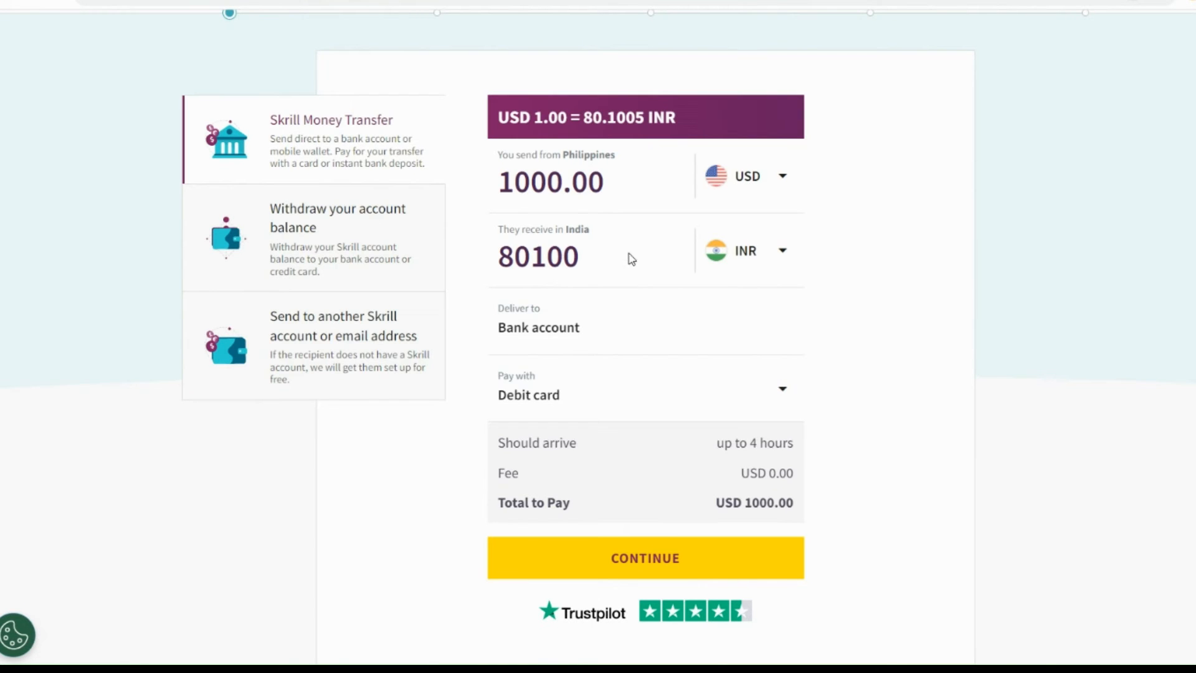
Change the You send amount from 1000.00 to 2.18 USD.
scroll(550, 255, down, 1)
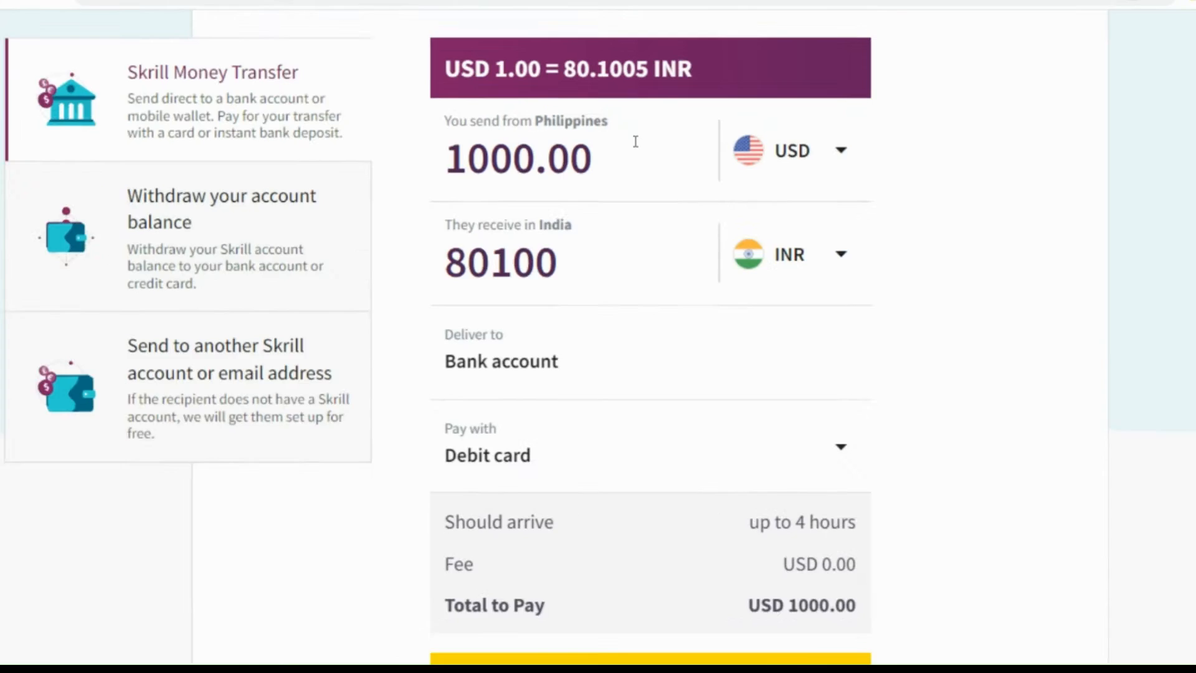
double_click(567, 148)
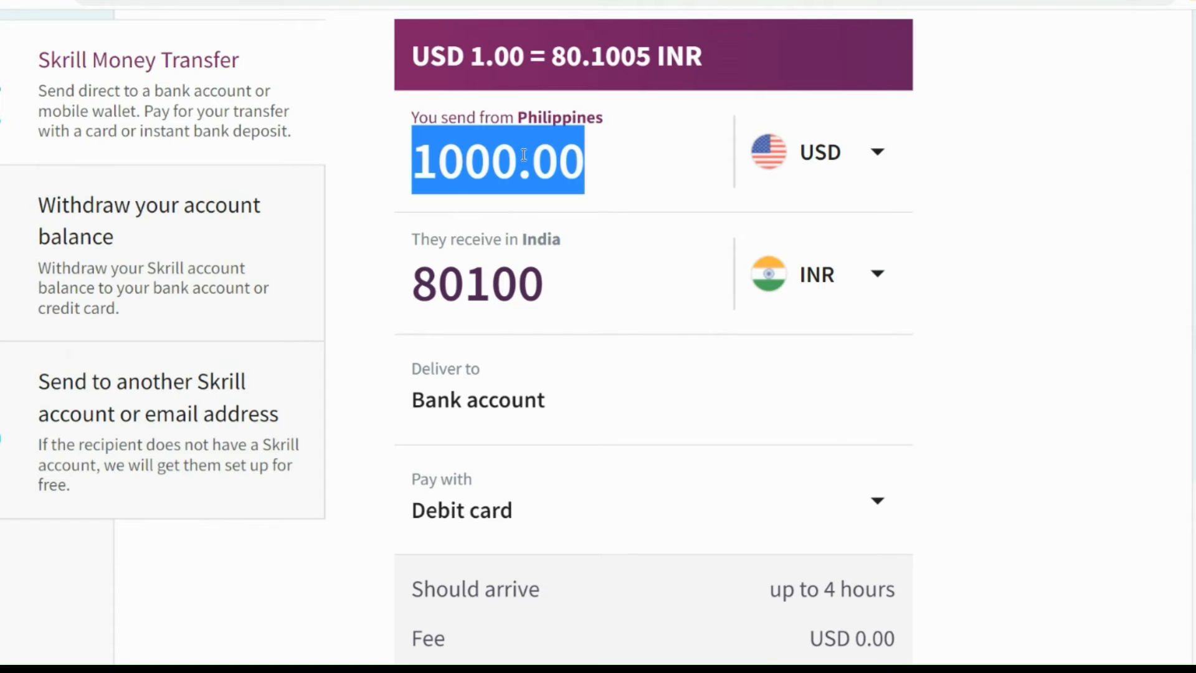
key(BackSpace)
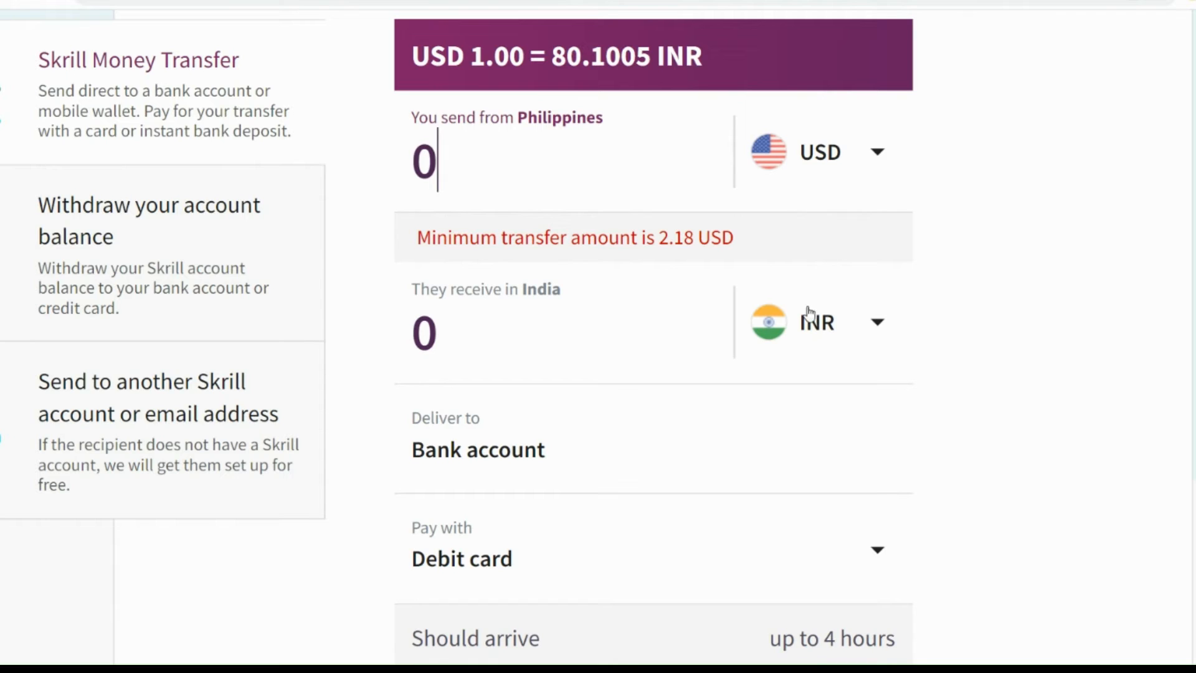
key(BackSpace)
text(2.18)
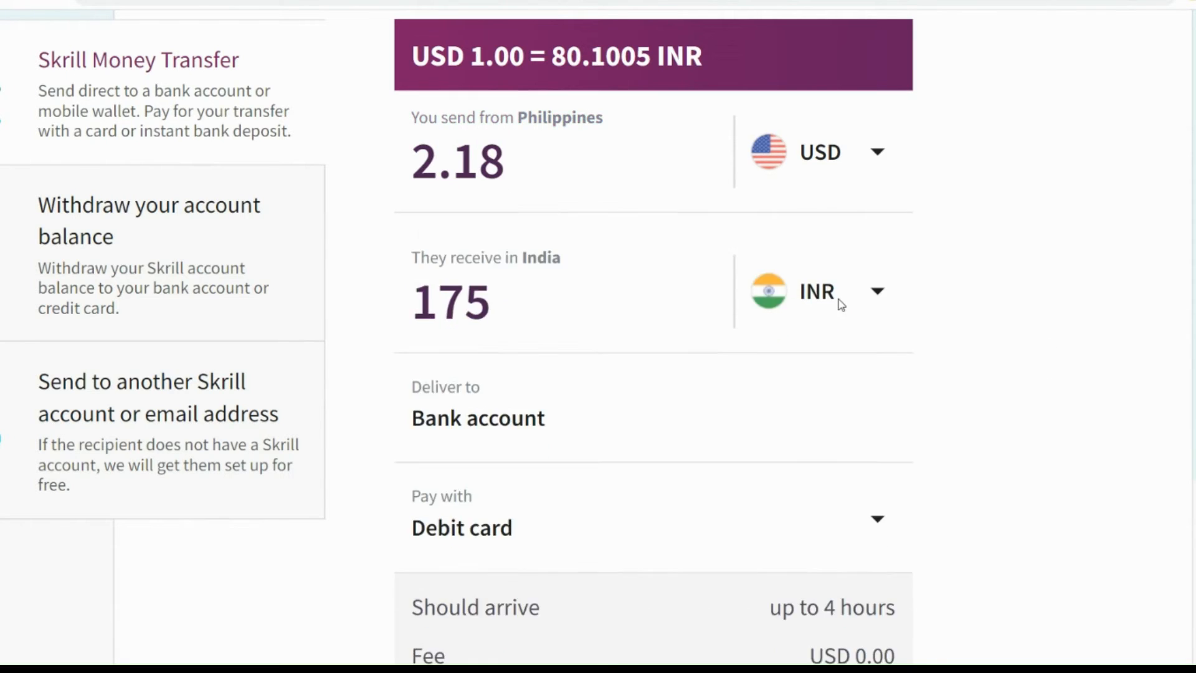
Set the receiving country to the United States of America, in USD.
click(848, 276)
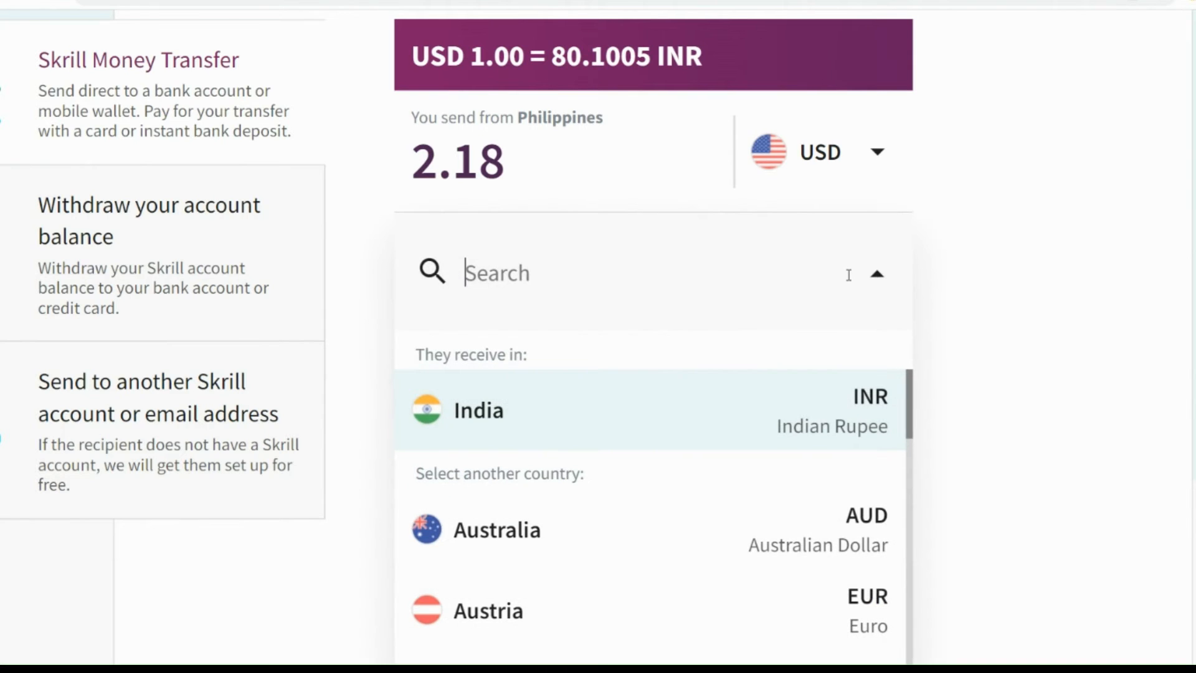
text(usd)
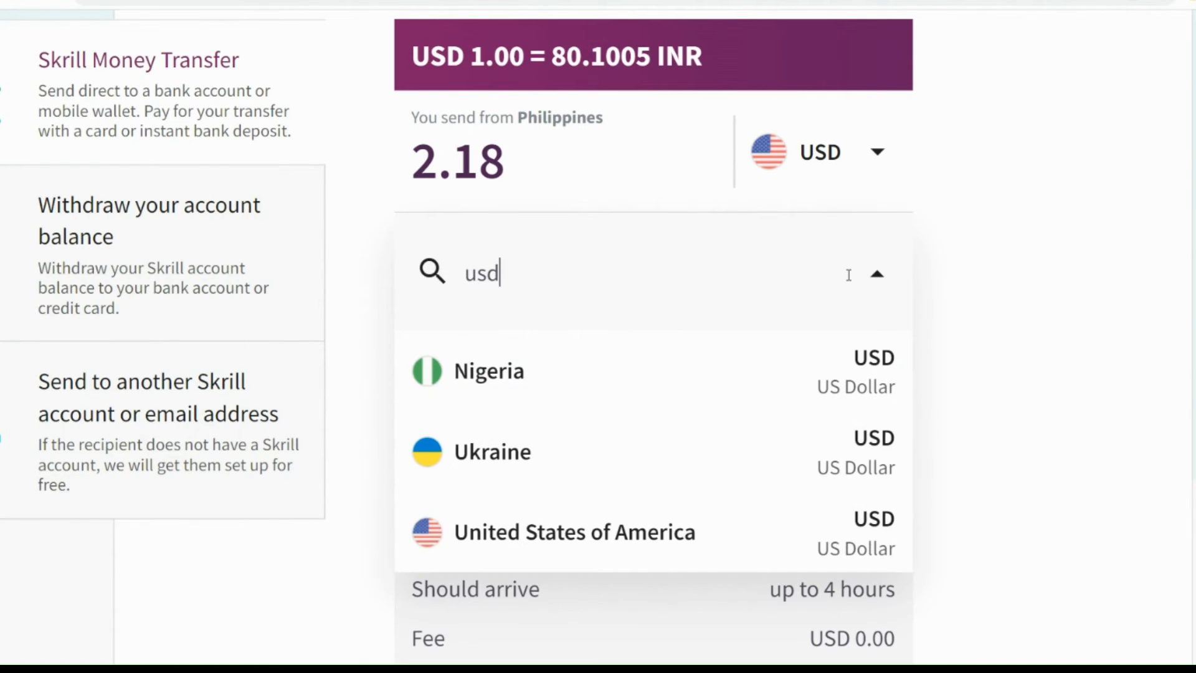
click(716, 553)
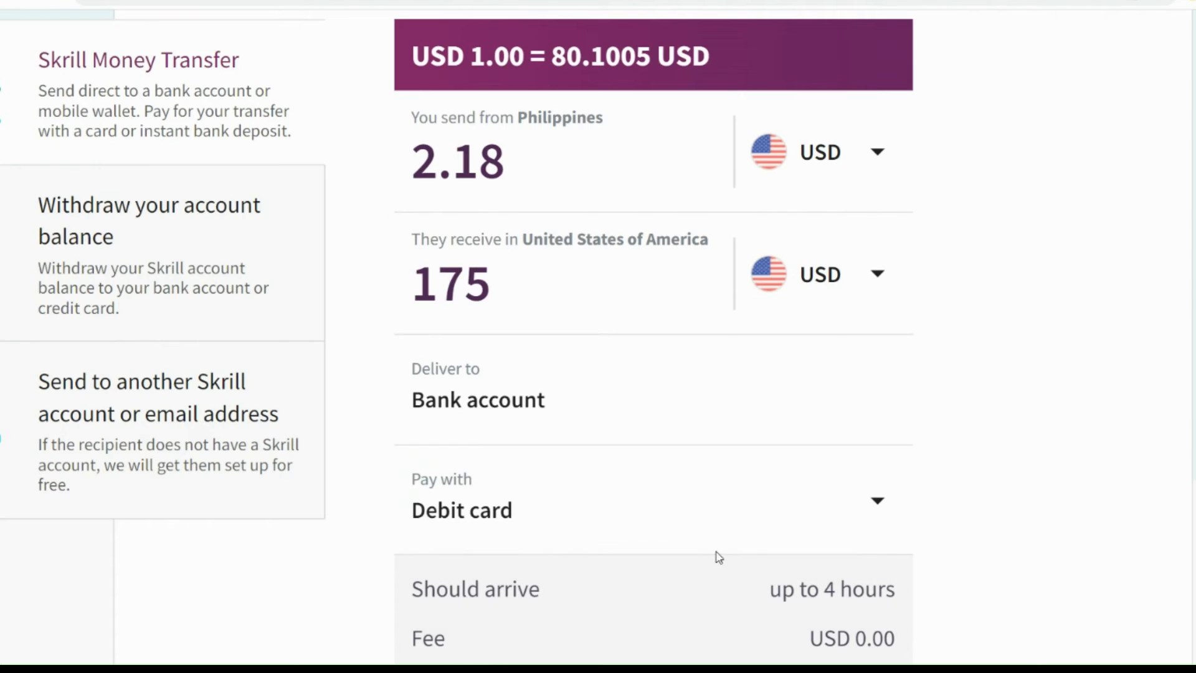
scroll(716, 552, down, 3)
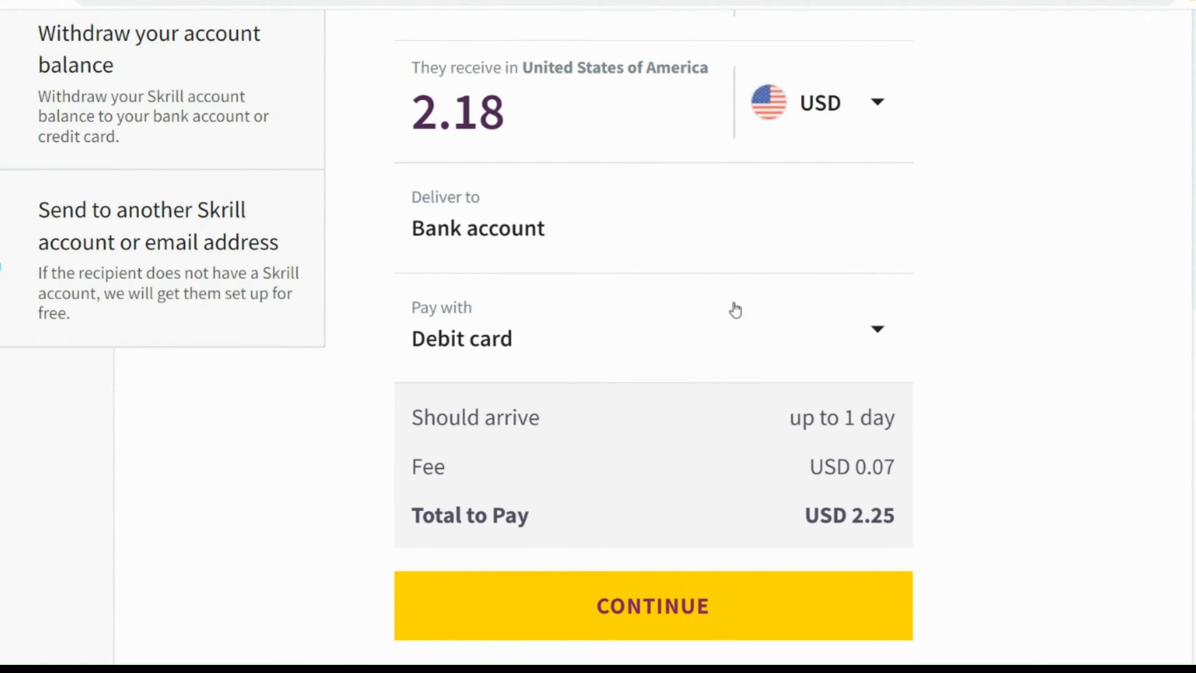
scroll(711, 342, down, 2)
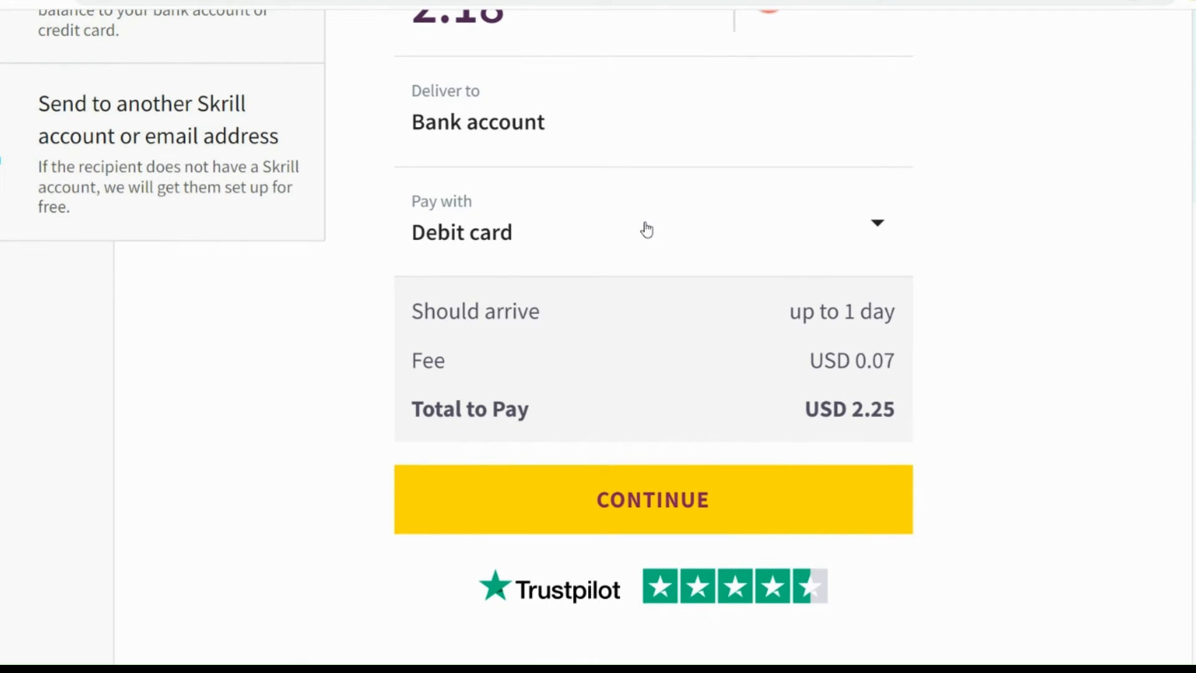
Keep debit card as the payment method, totalling USD 2.25, and continue.
click(870, 211)
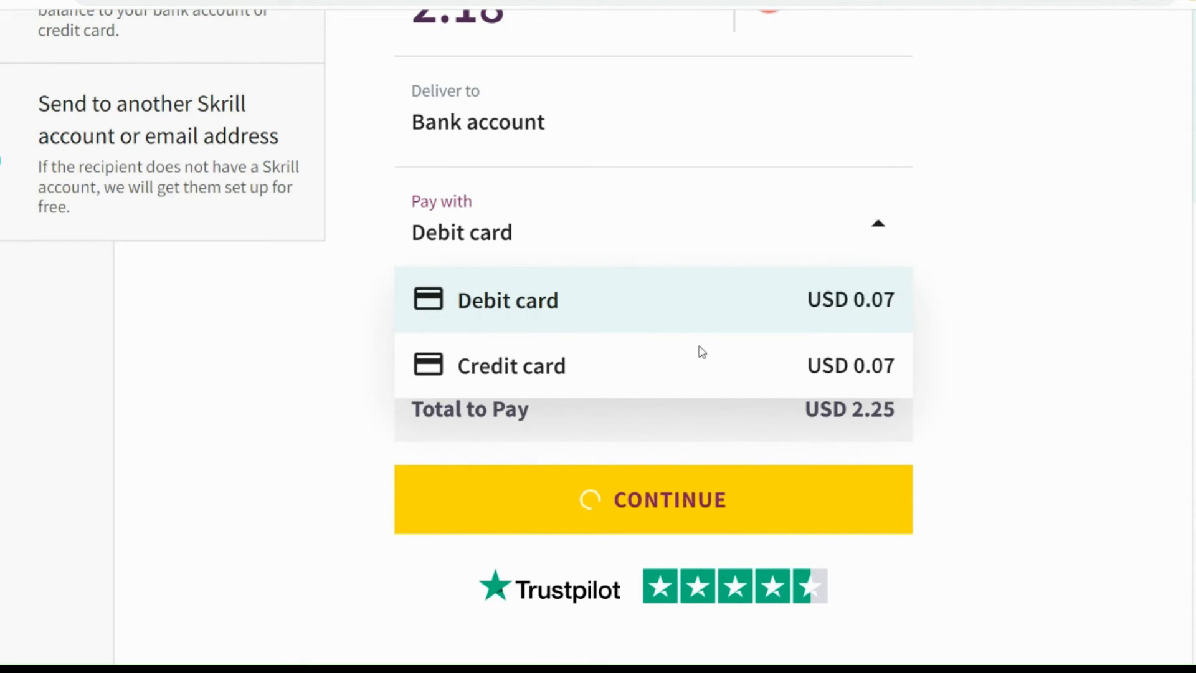
click(698, 316)
scroll(698, 316, down, 2)
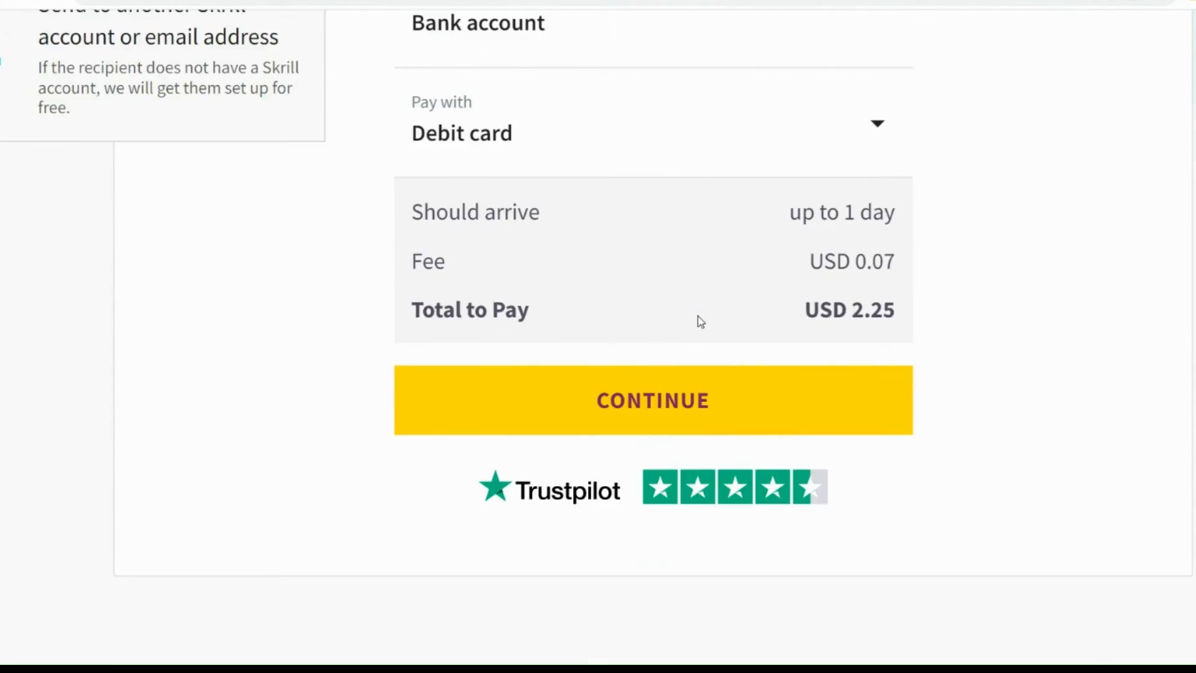
scroll(629, 360, up, 5)
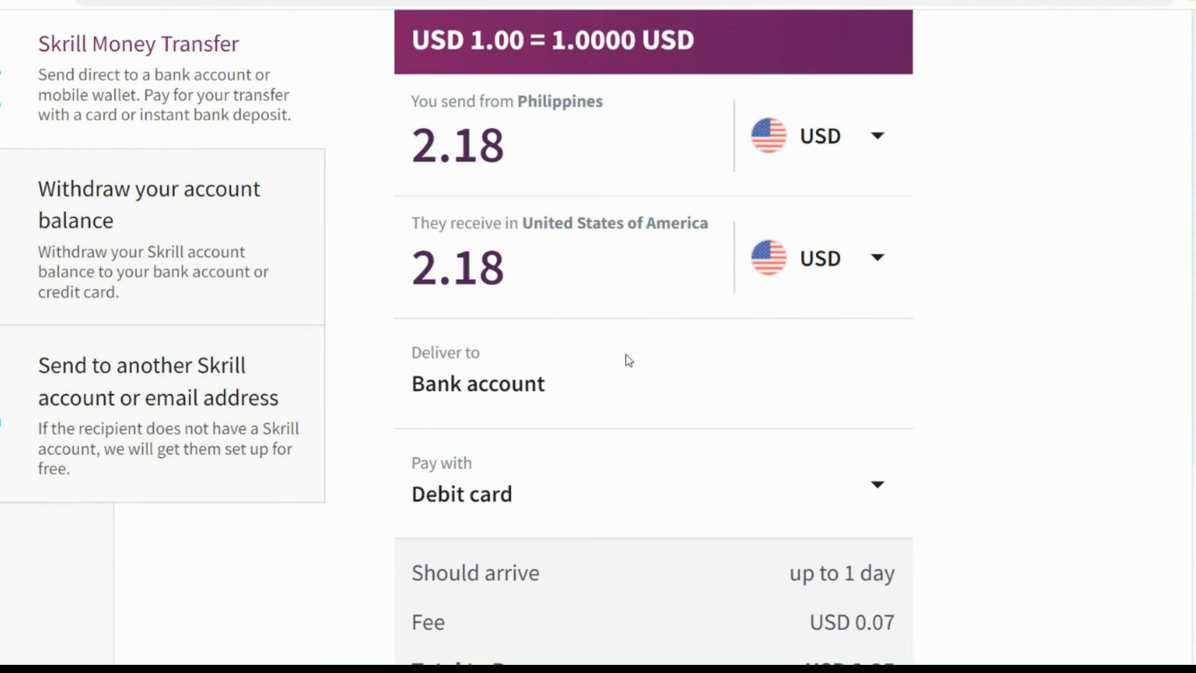
scroll(150, 286, left, 2)
scroll(187, 293, left, 2)
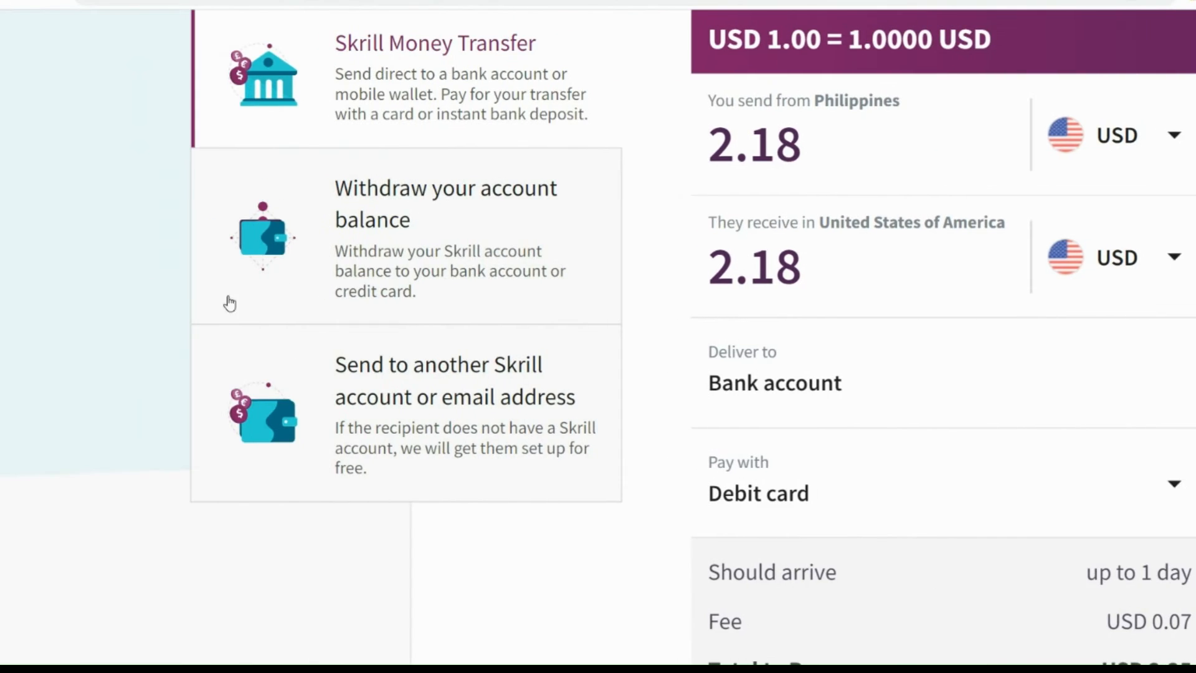
scroll(229, 301, down, 5)
scroll(374, 361, right, 6)
click(450, 393)
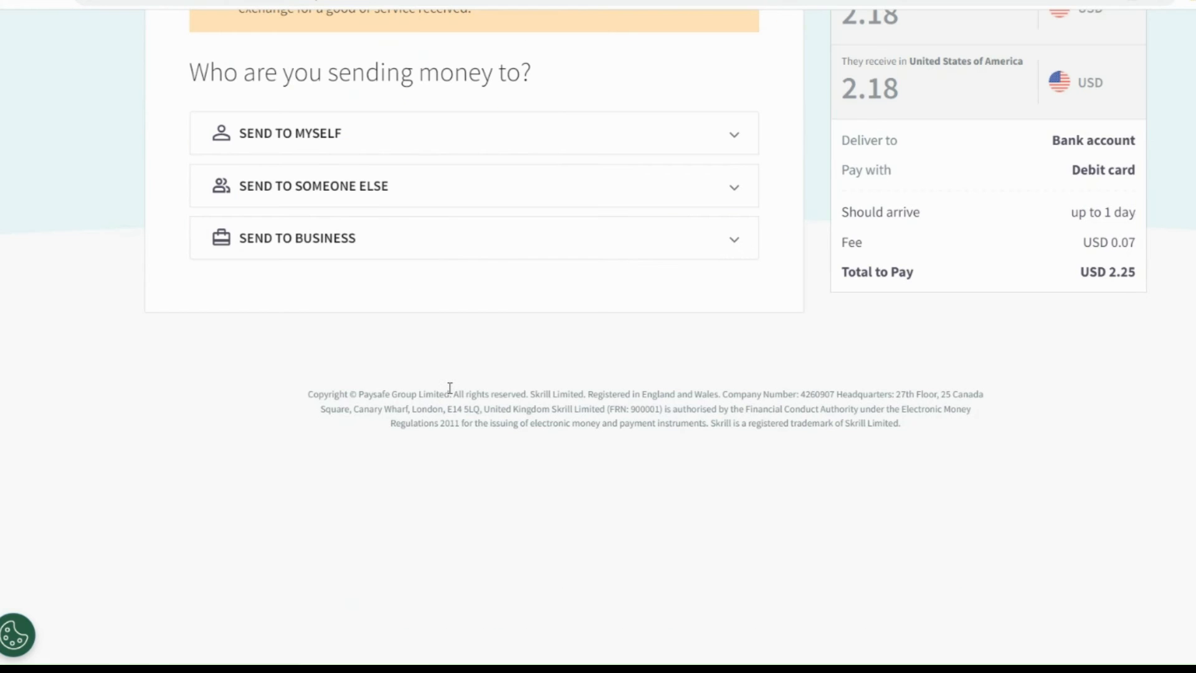
Choose Send to myself and go to the empty Bank field under Bank details.
scroll(450, 388, up, 2)
scroll(468, 282, up, 2)
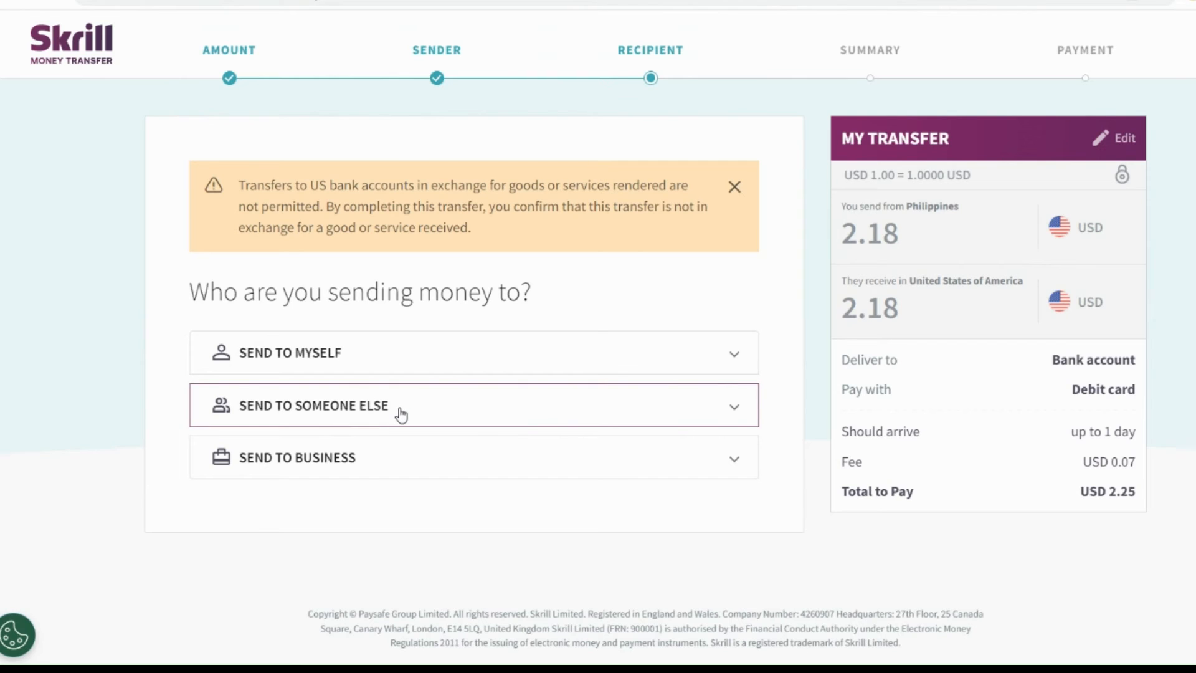
click(418, 364)
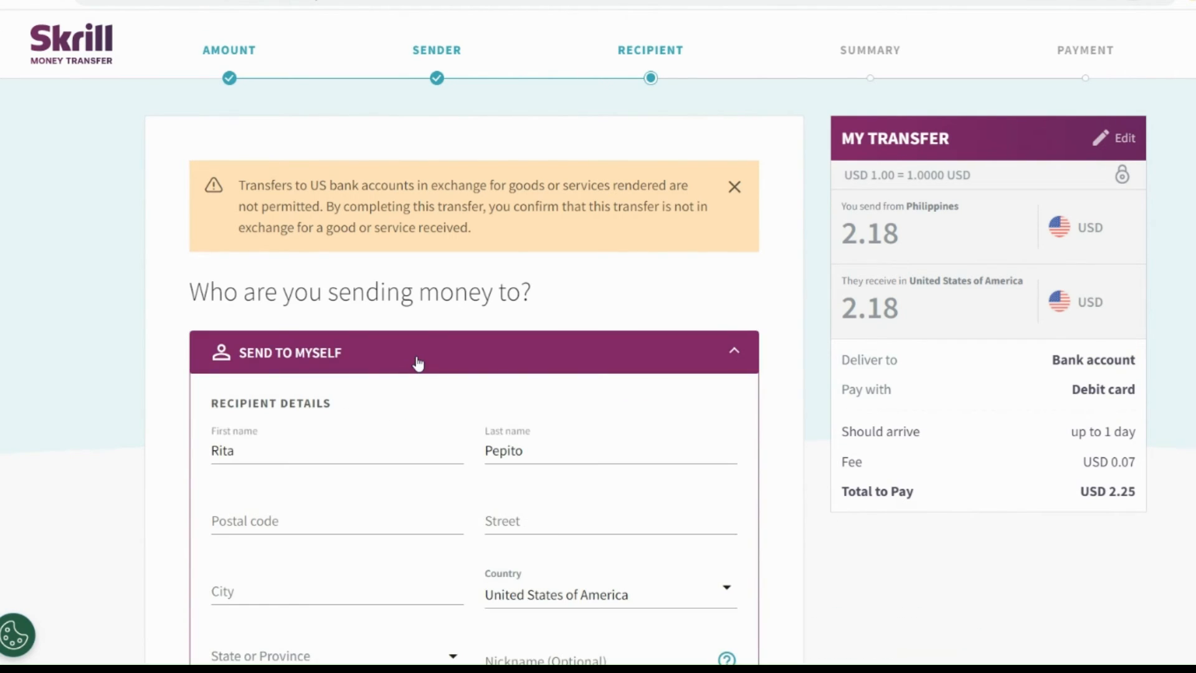
scroll(347, 449, down, 2)
scroll(357, 432, down, 3)
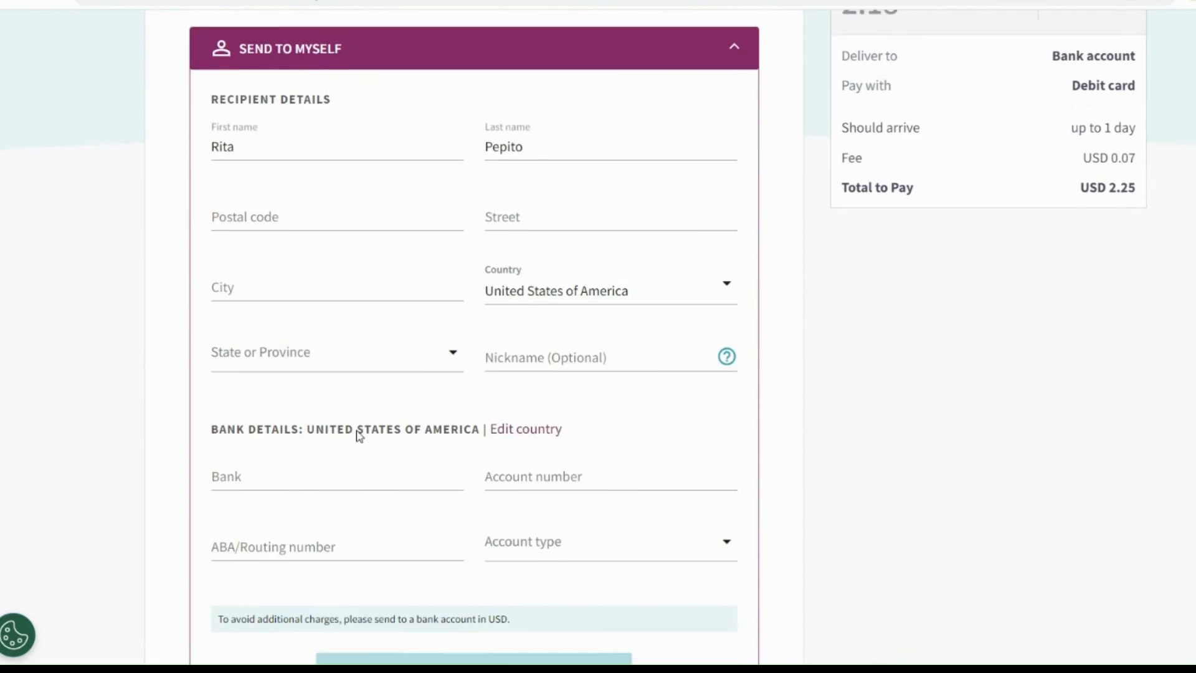
scroll(359, 436, down, 4)
click(401, 204)
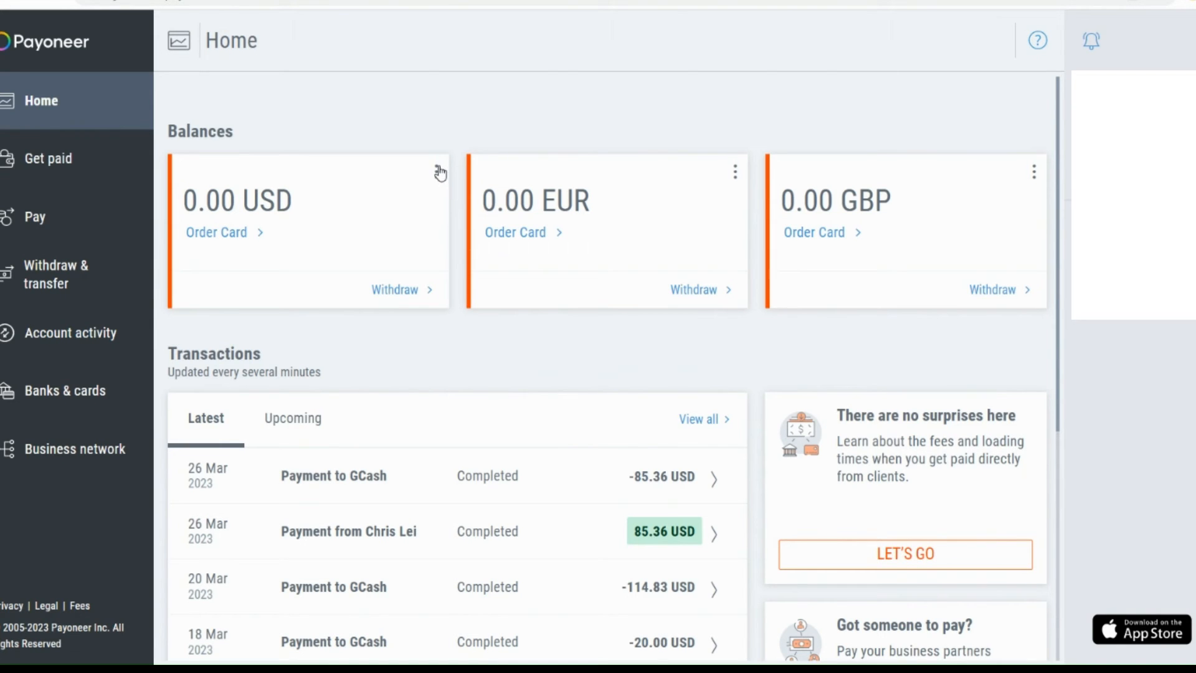
In Payoneer, open the USA USD receiving account's details from the USD balance menu.
click(438, 171)
click(395, 180)
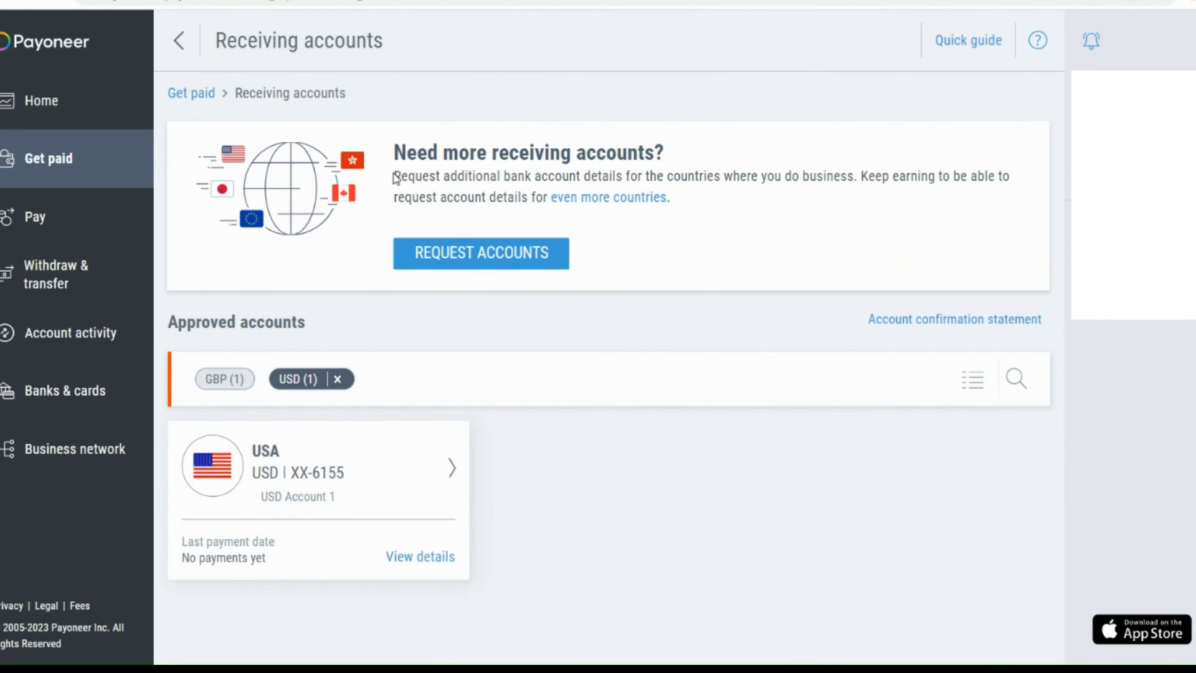
click(294, 443)
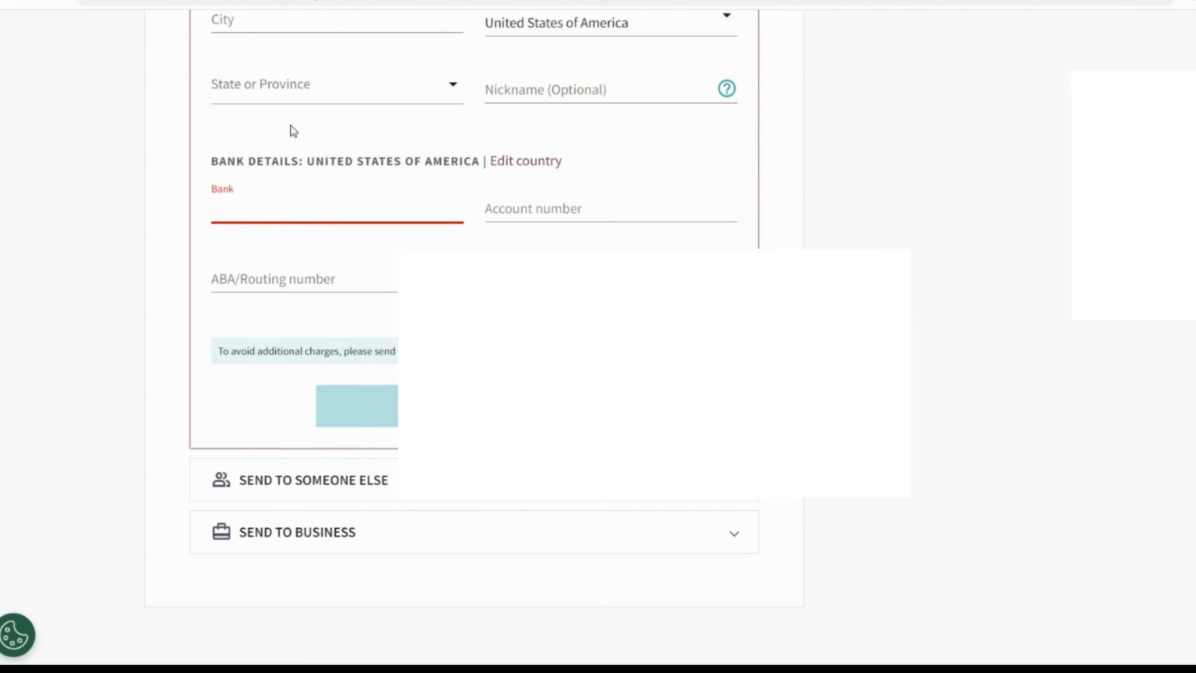
Enter First Century Bank as the bank and choose Checking account as the account type.
text(First Century Bank)
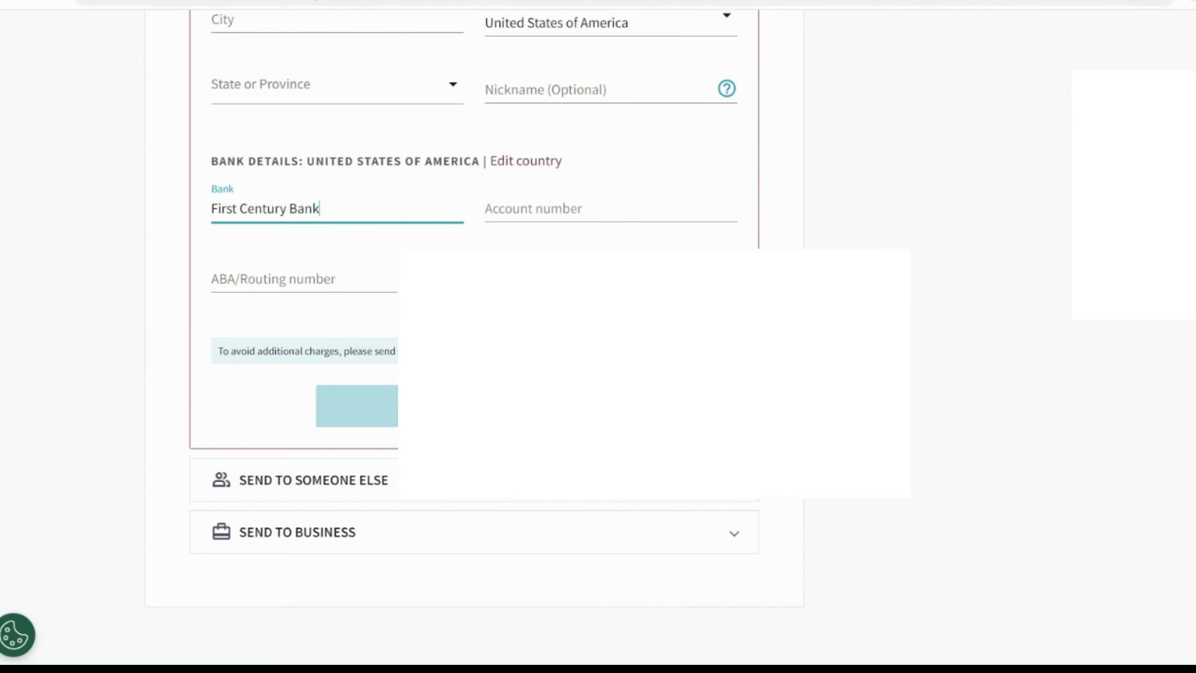
click(534, 275)
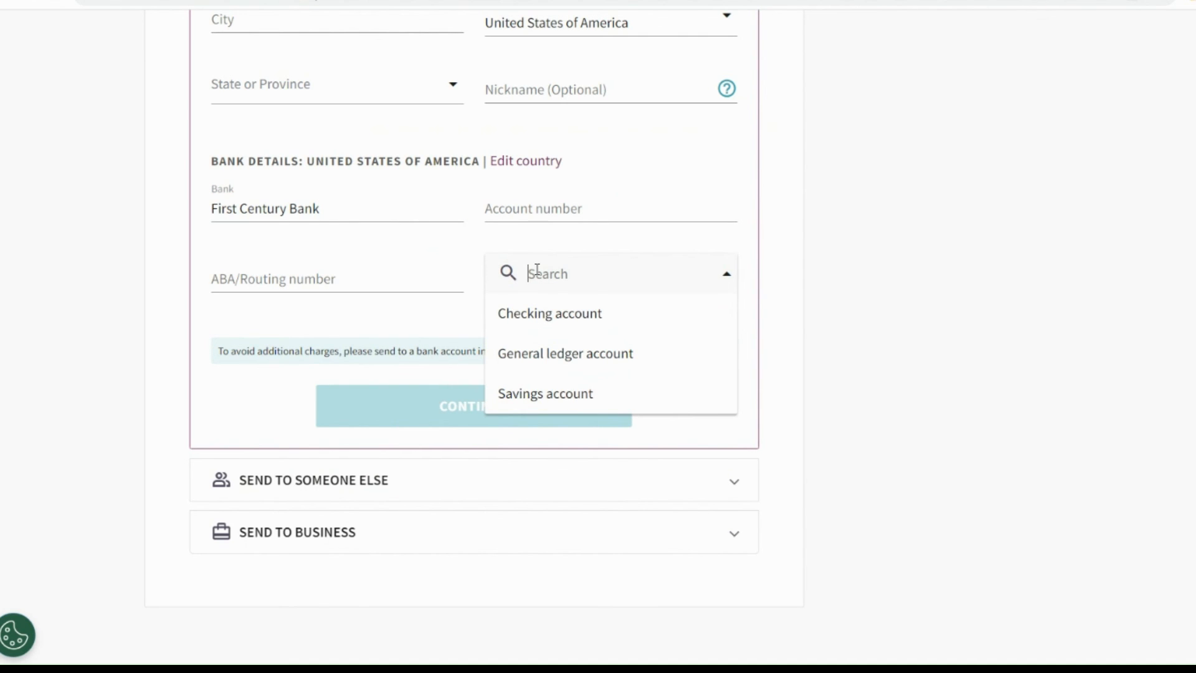
click(535, 317)
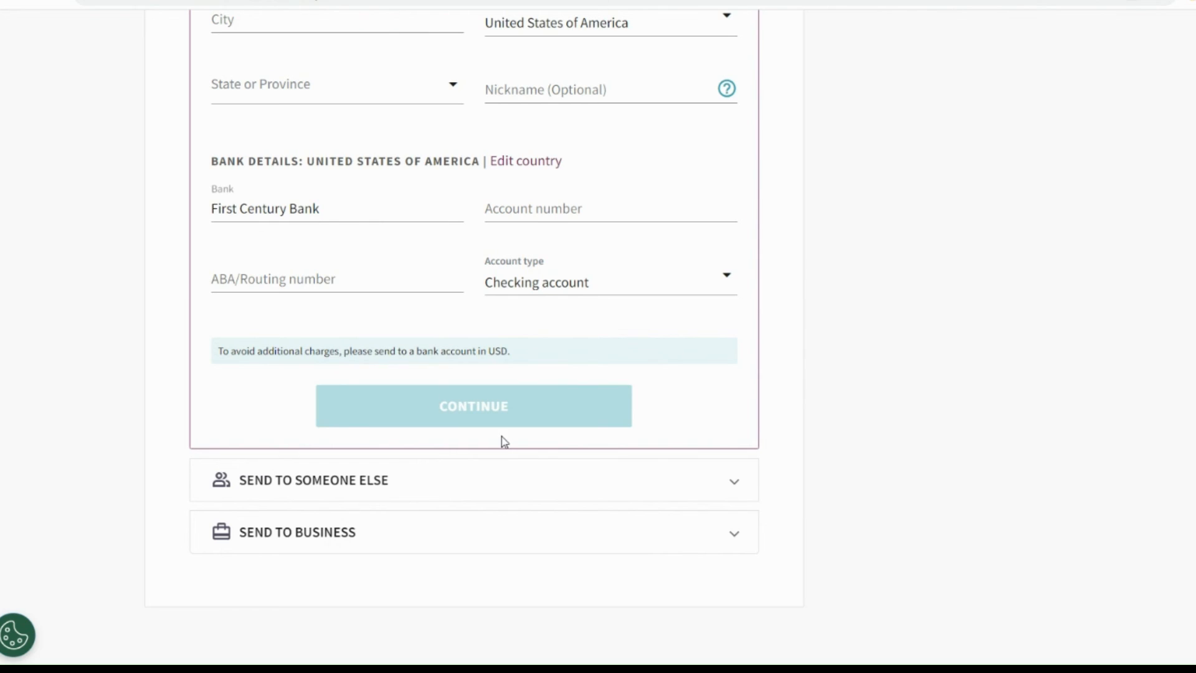
scroll(502, 436, up, 5)
scroll(505, 441, up, 3)
scroll(504, 374, down, 2)
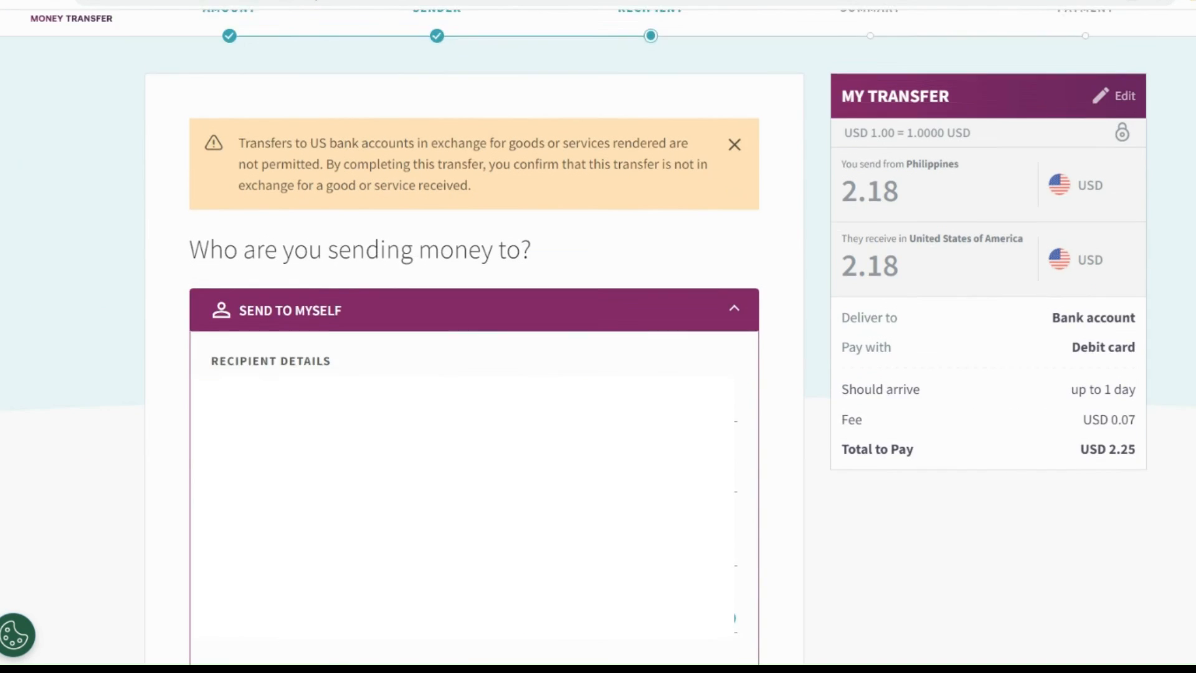
scroll(777, 222, up, 2)
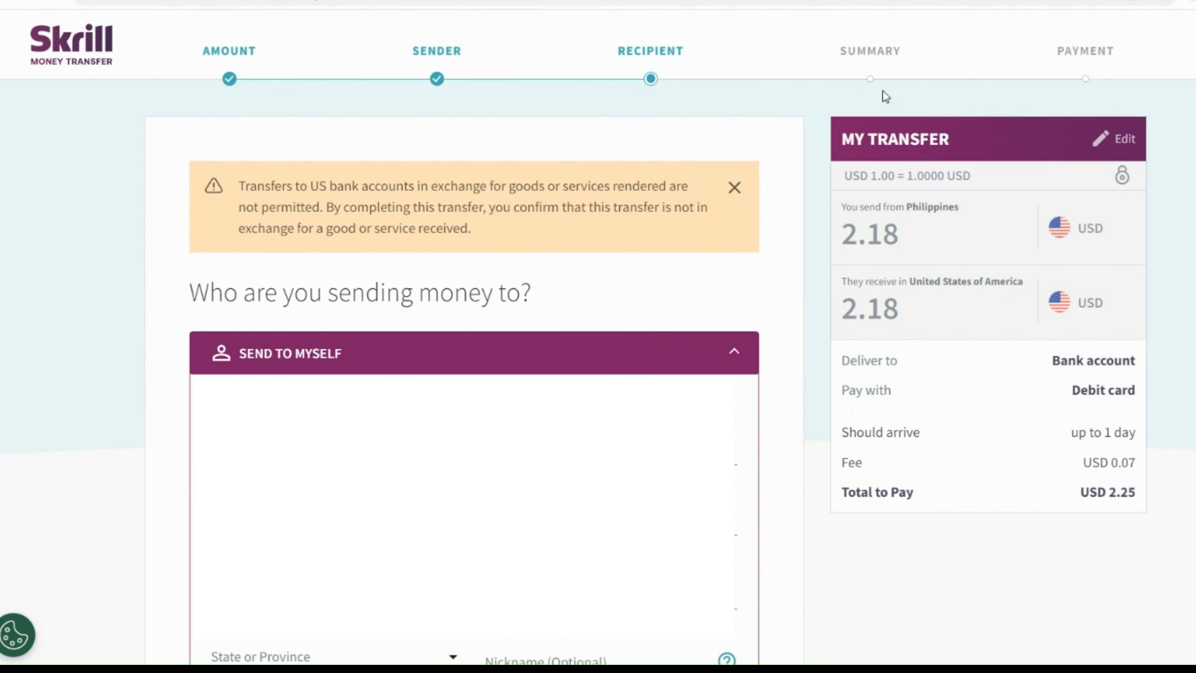